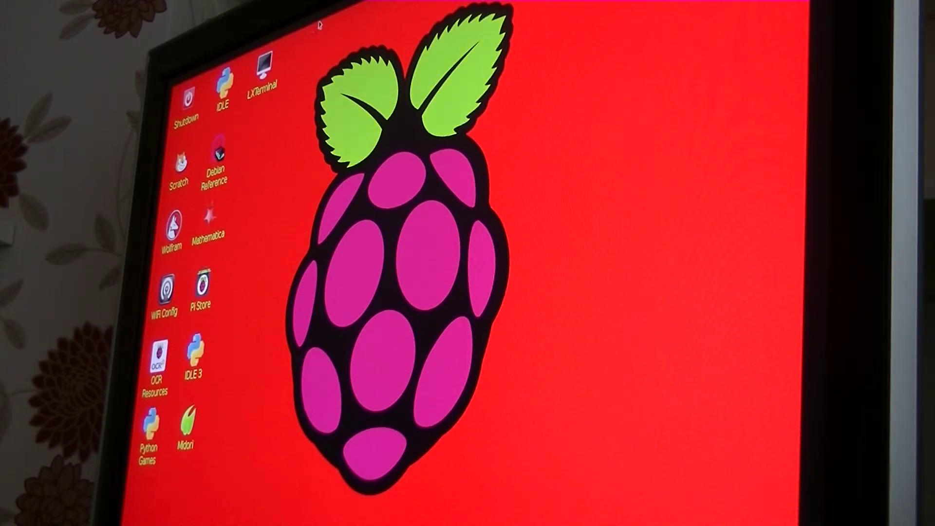
Open a new terminal from the LXTerminal shortcut and start IDLE with 'sudo idle'.
{"action": "right_click", "coordinate": [257, 92]}
{"action": "left_click", "coordinate": [279, 88]}
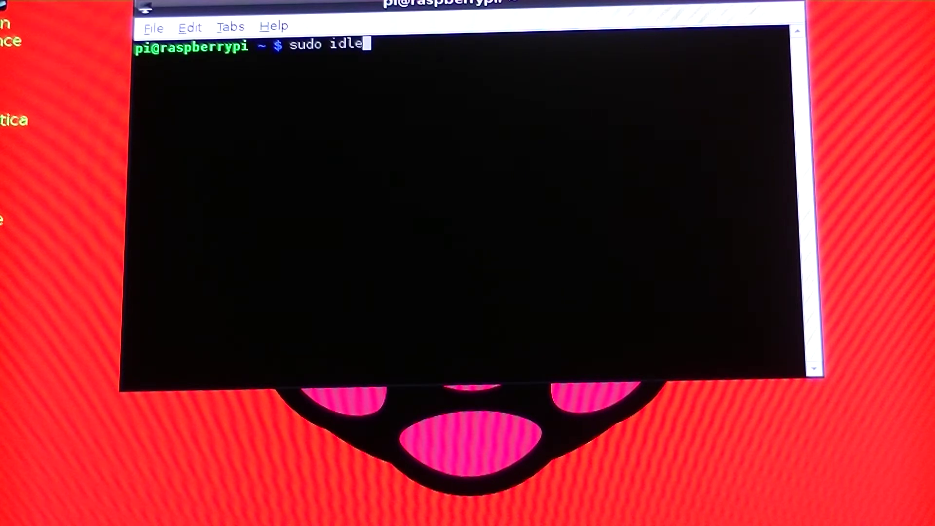
{"action": "key", "text": "Return"}
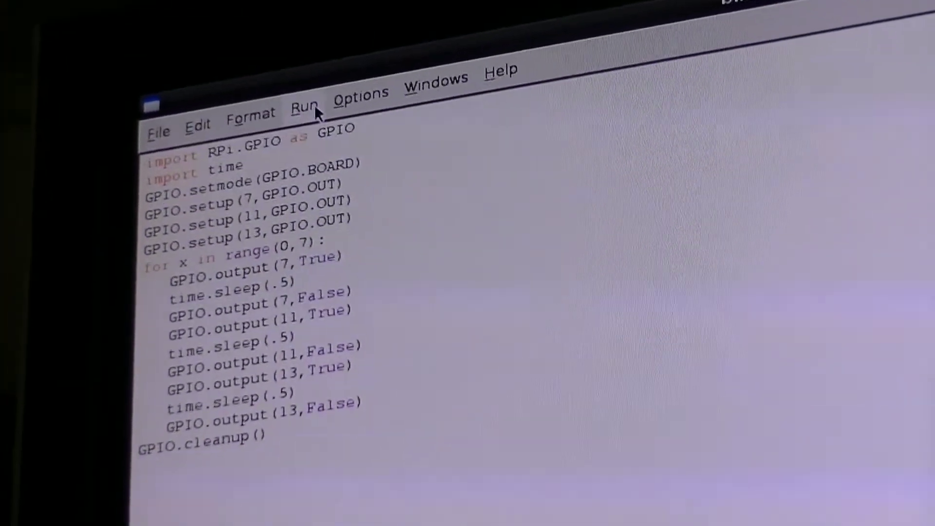
Open the Run menu of the IDLE editor showing the GPIO script.
{"action": "left_click", "coordinate": [291, 80]}
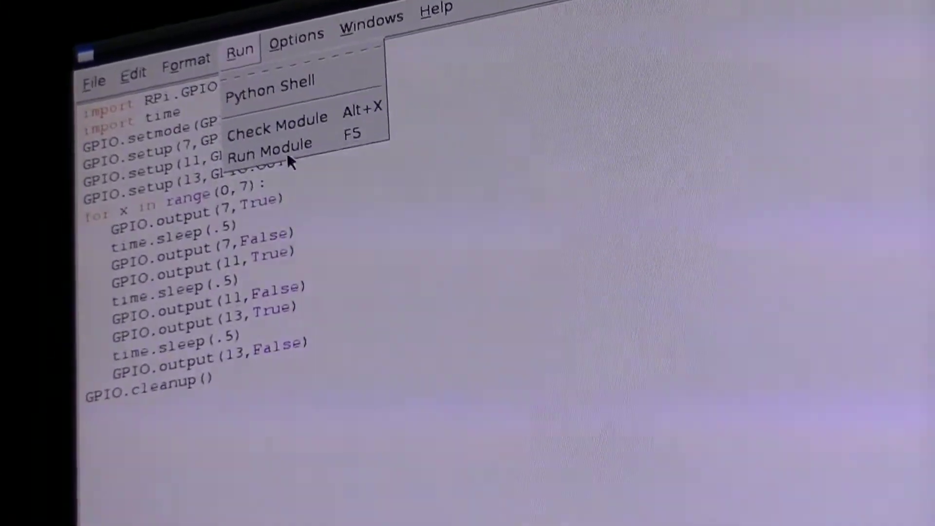